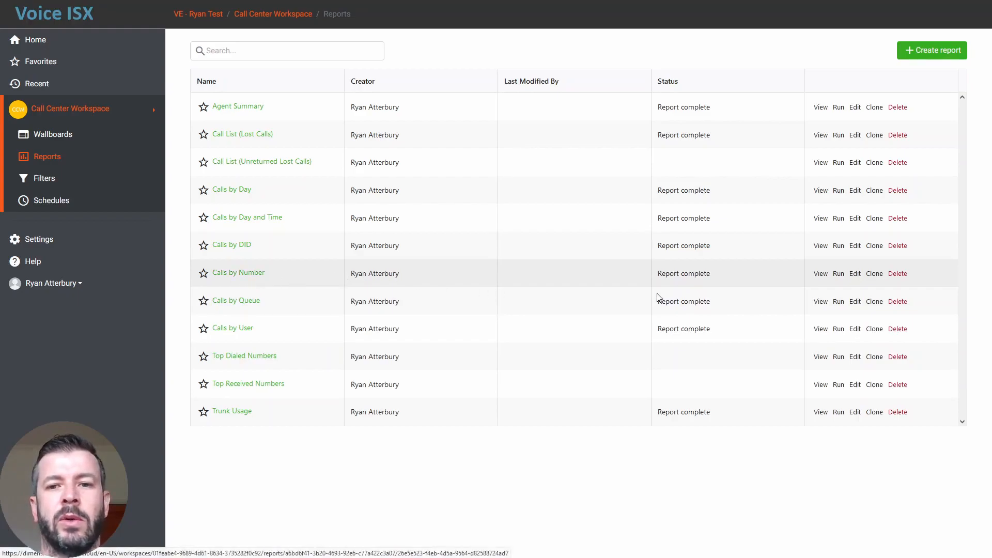
- Clone the Calls by Number report under the new name Test Report
left_click(874, 274)
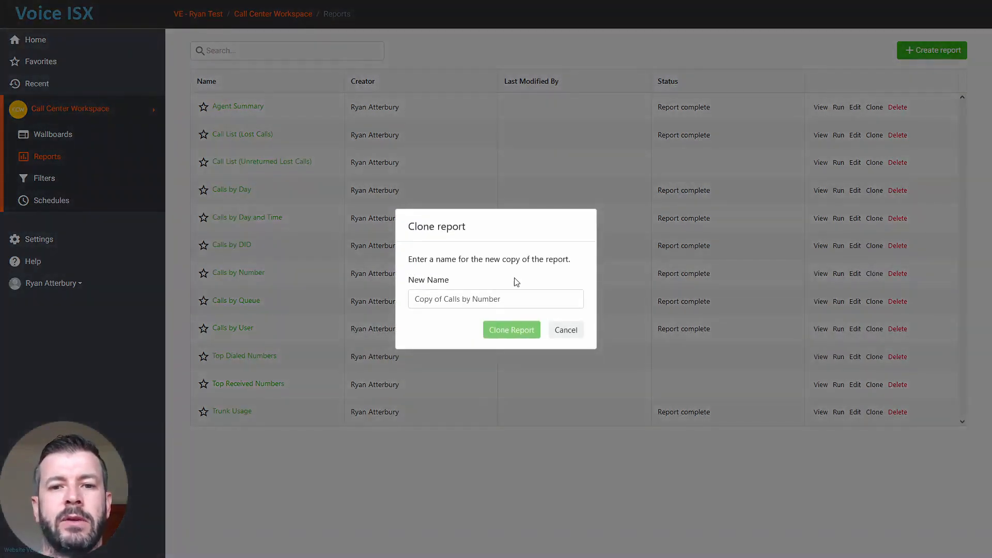
left_click_drag(514, 299, 415, 299)
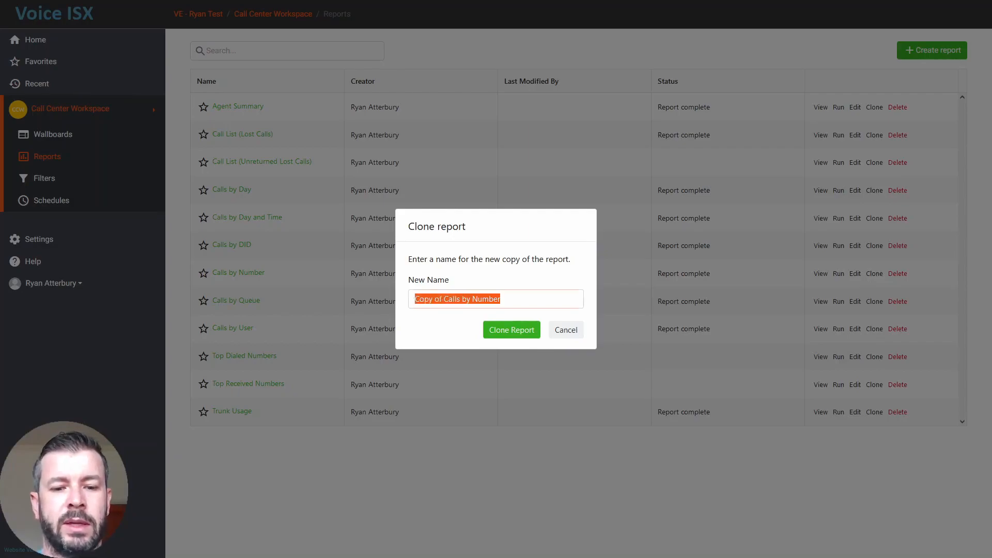
type("Test Report")
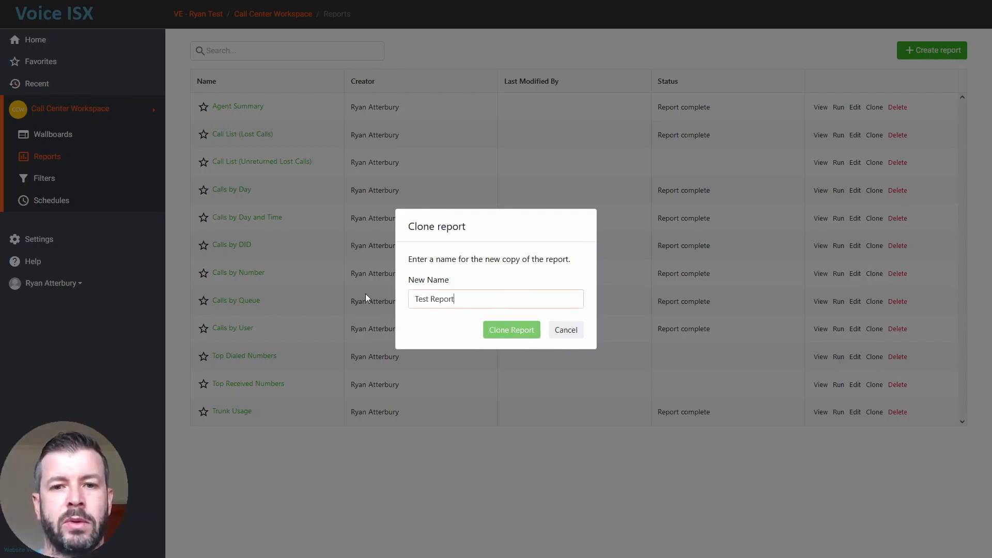
left_click(510, 331)
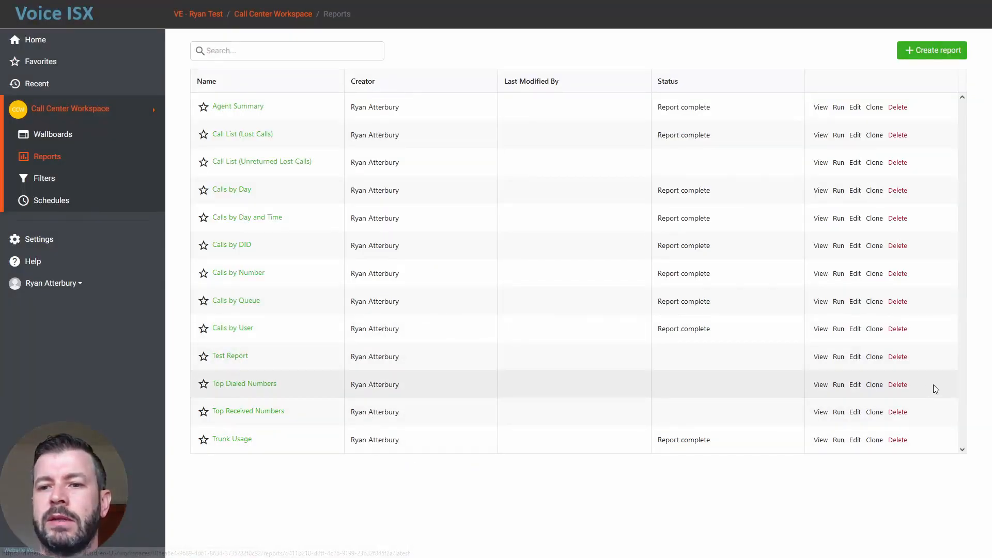
- Edit Test Report and remove its nine chosen fields from % Total Incoming Calls through Avg Ring Time Out
left_click(854, 357)
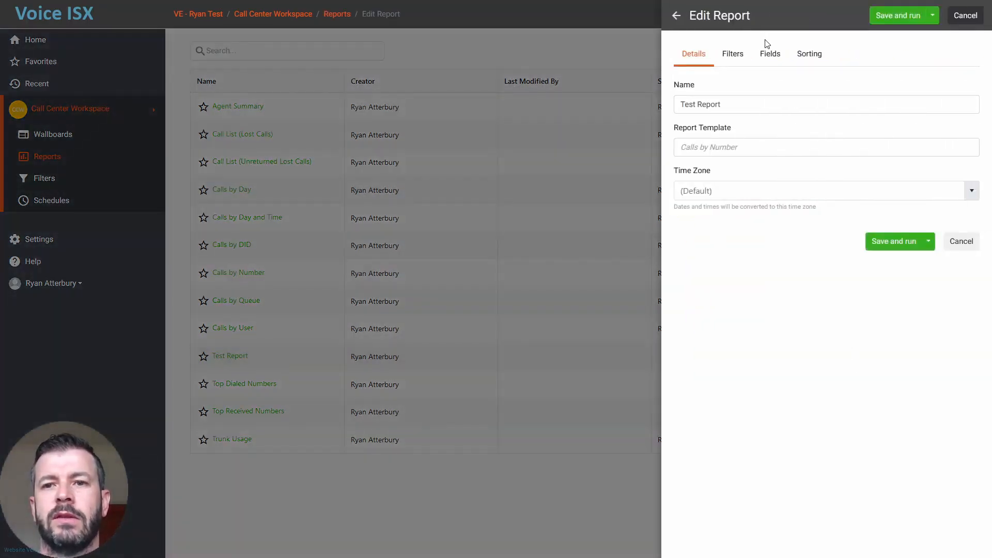
left_click(742, 58)
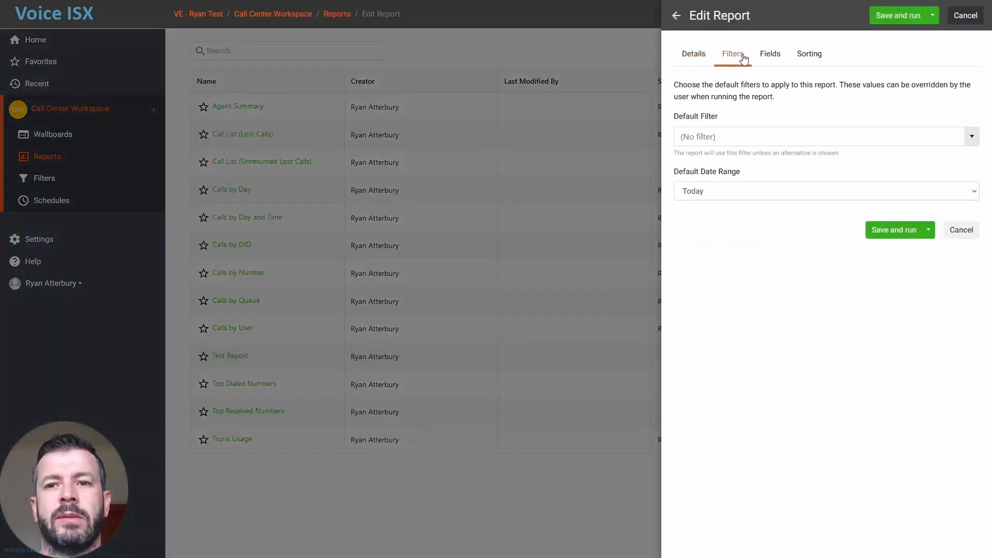
left_click(768, 56)
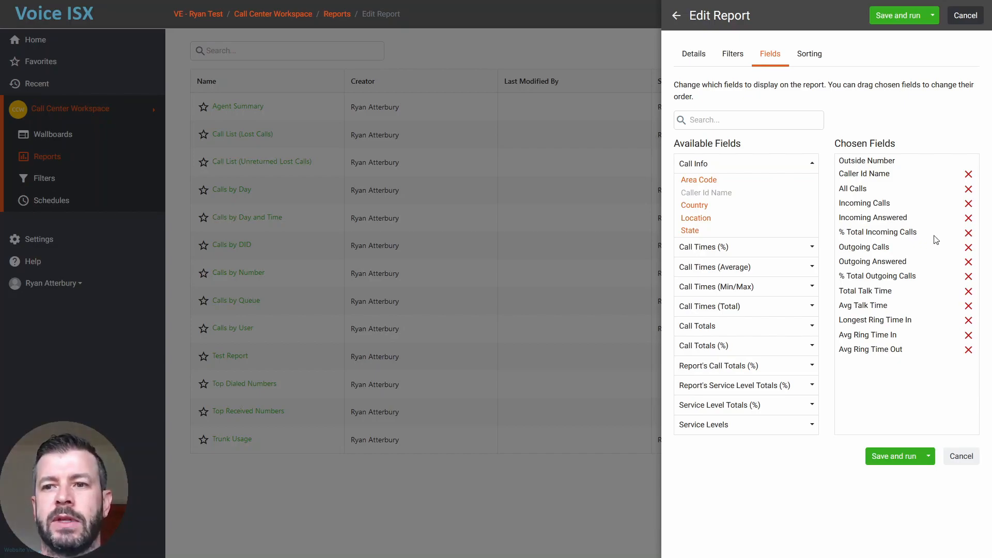
left_click(967, 234)
left_click(968, 234)
left_click(968, 234)
left_click(968, 234)
left_click(968, 234)
left_click(968, 233)
left_click(968, 234)
left_click(968, 233)
left_click(968, 233)
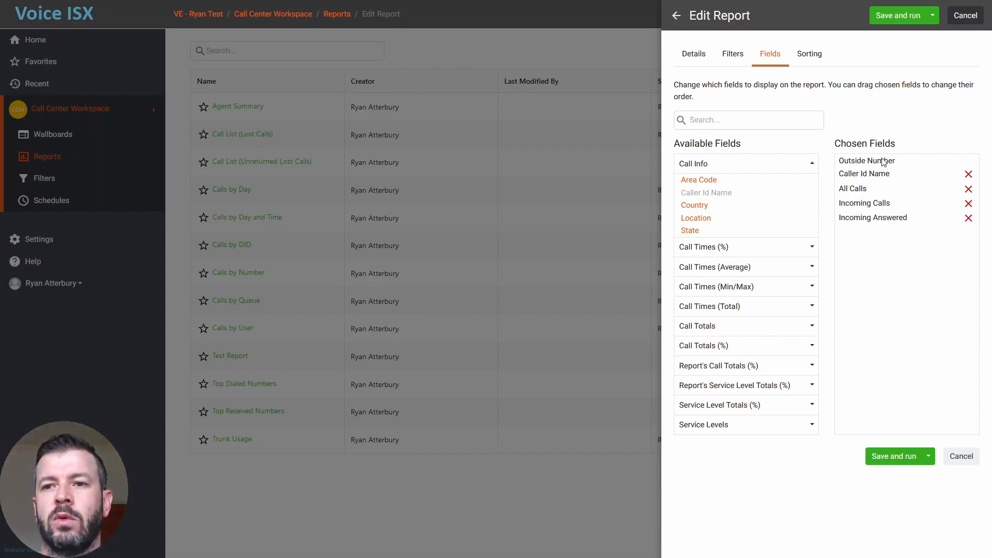
- Add the fields % Talk Time, Longest Hold Time Out and Shortest Ring Time Out to Test Report, and save and run it
left_click(754, 253)
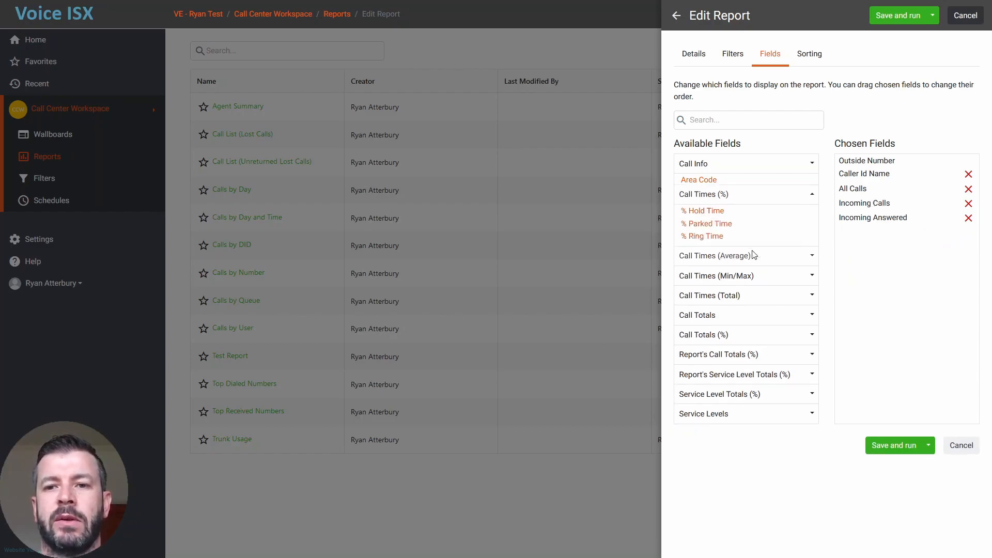
left_click(717, 237)
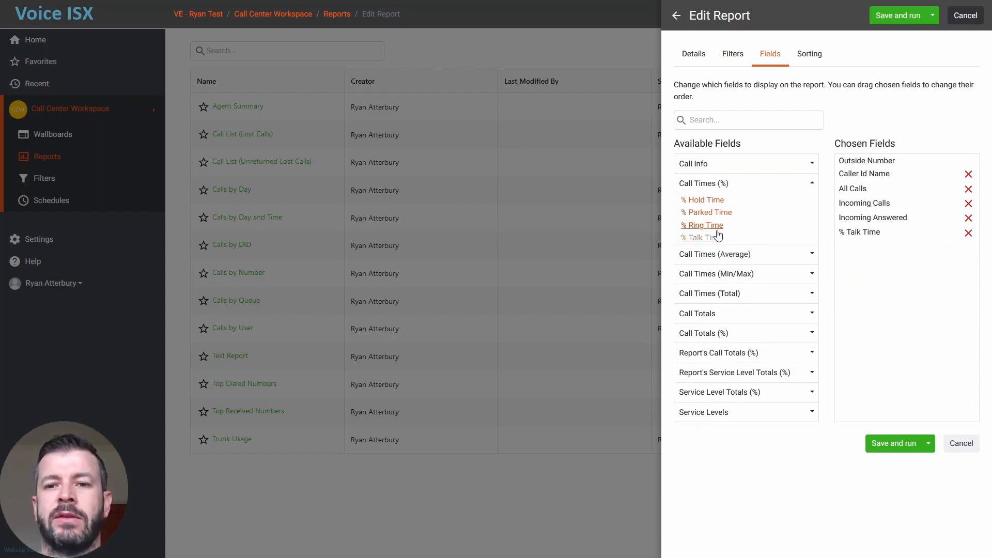
left_click(727, 274)
left_click(728, 278)
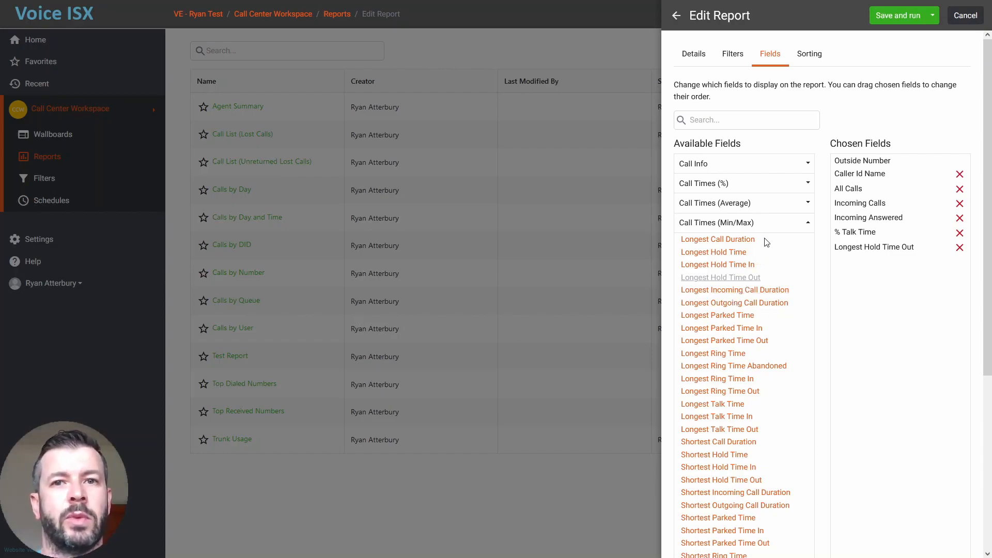
scroll(780, 276, "down", 2)
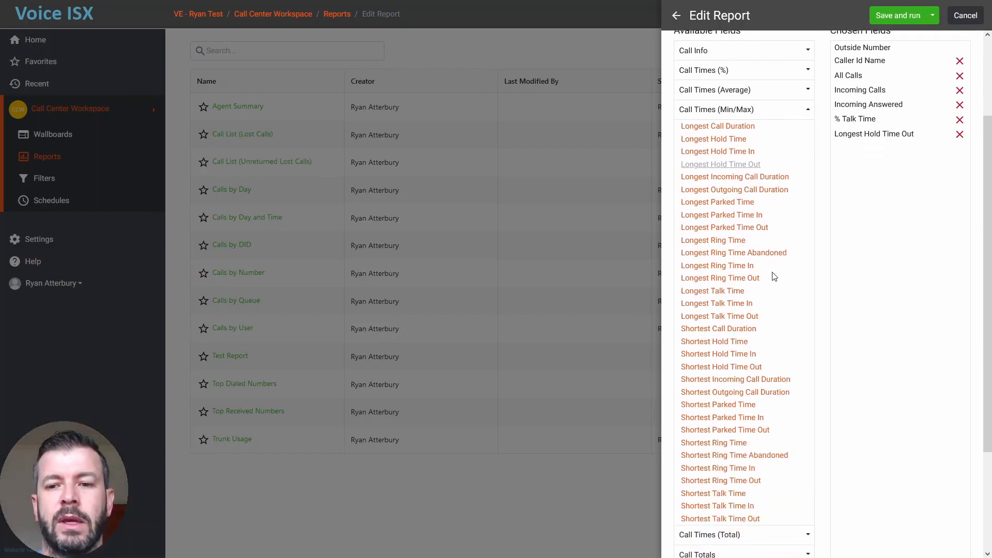
scroll(774, 276, "down", 2)
left_click(726, 372)
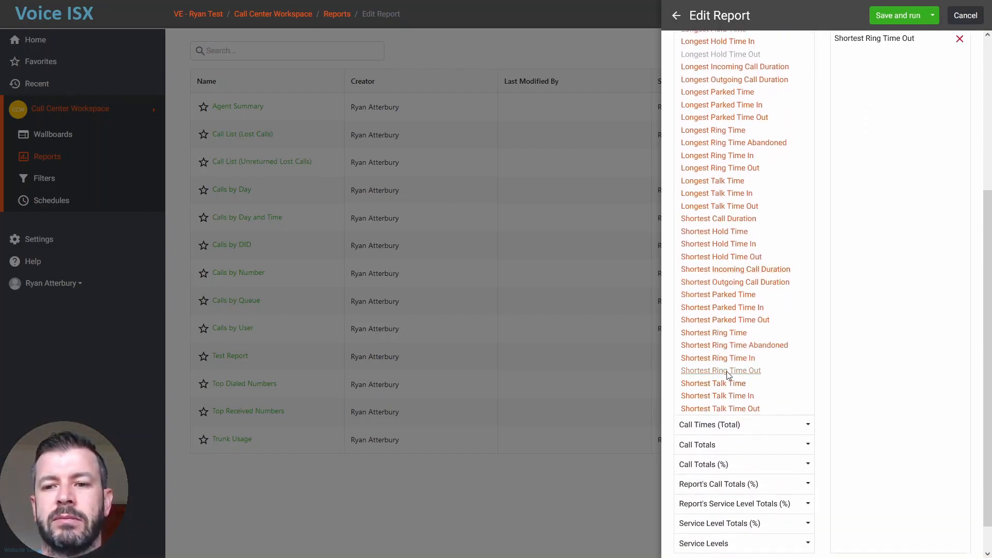
scroll(804, 285, "up", 4)
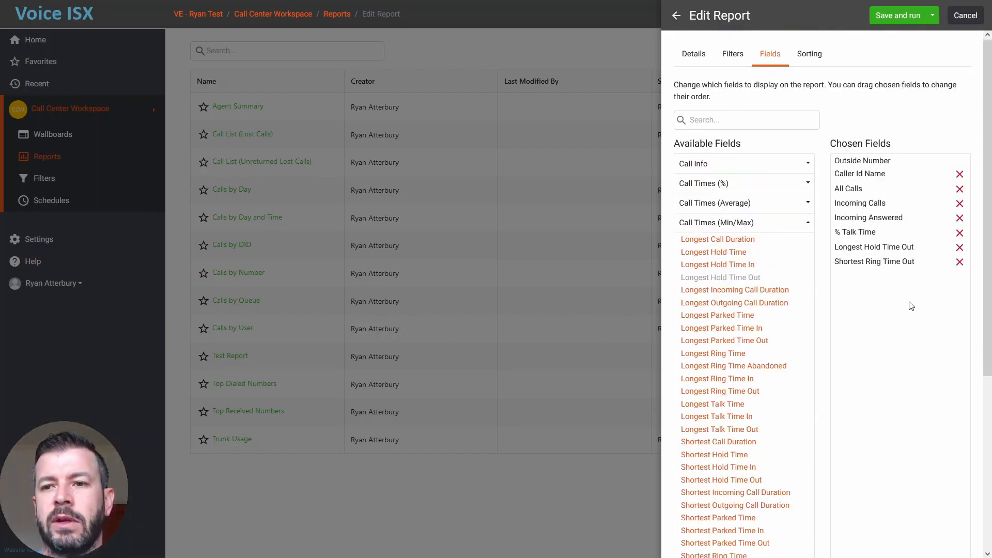
left_click(894, 15)
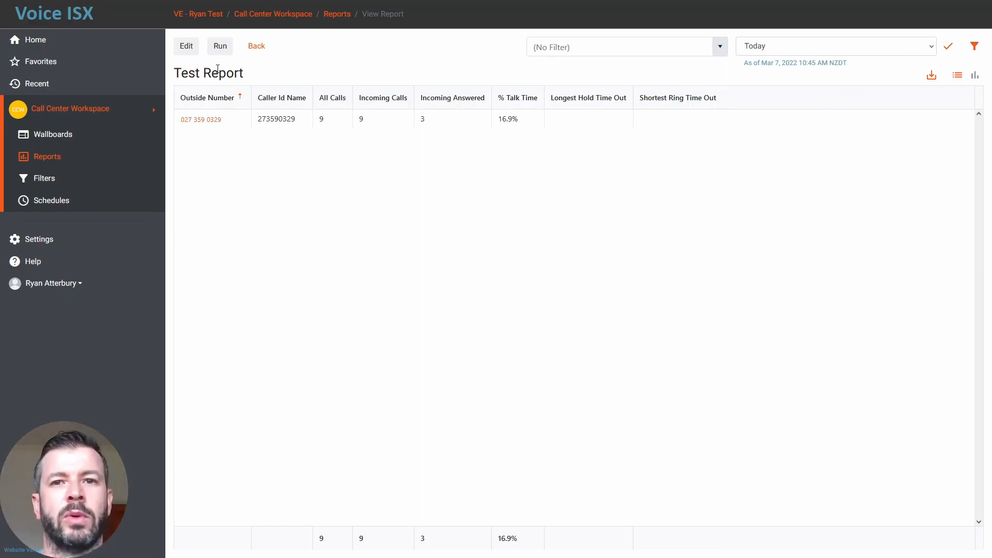
- Drill down from the outside number to the first listed call's session details, and return to the reports list
left_click(201, 119)
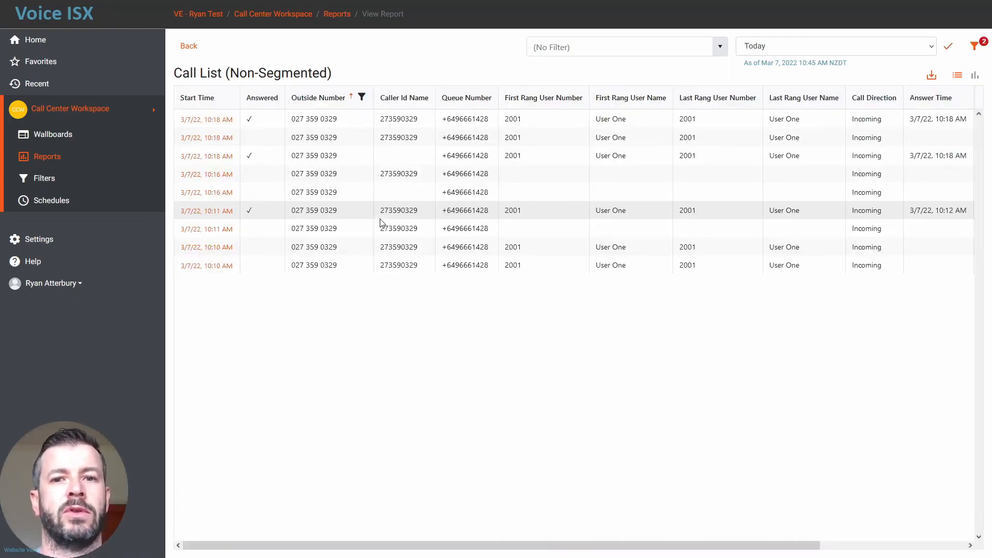
left_click(214, 120)
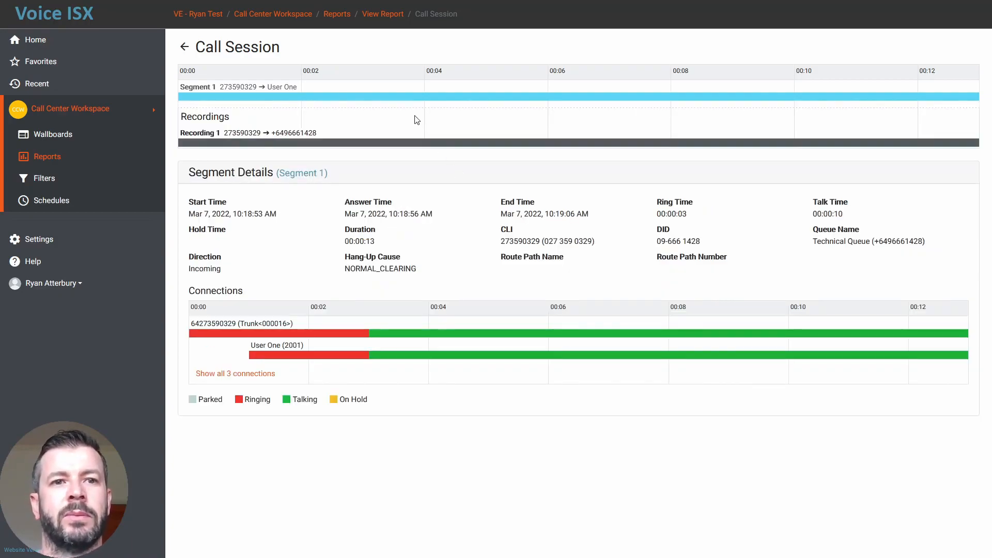
left_click(33, 161)
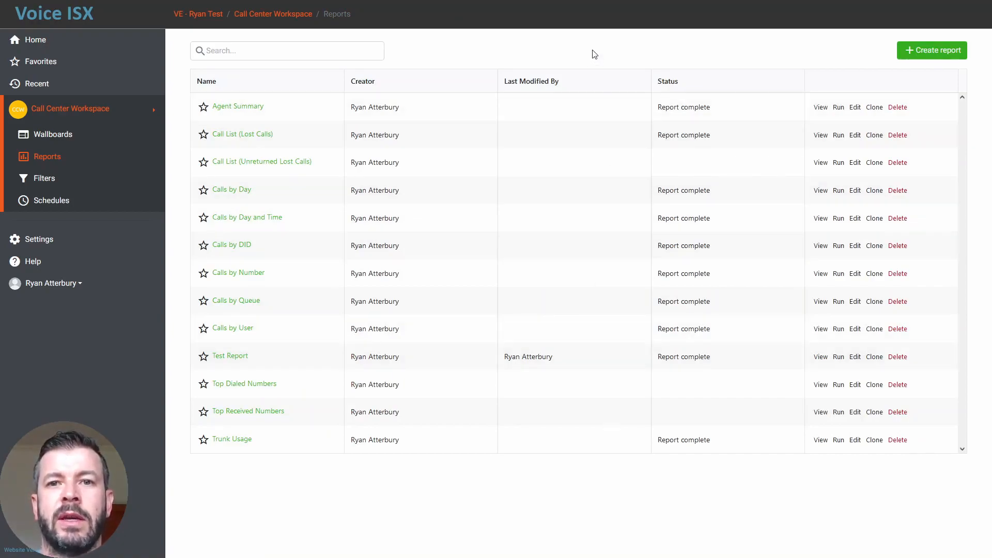
- Start creating a report and browse the Call Lists, Agent Reports and Time-Based Reports template categories
left_click(920, 51)
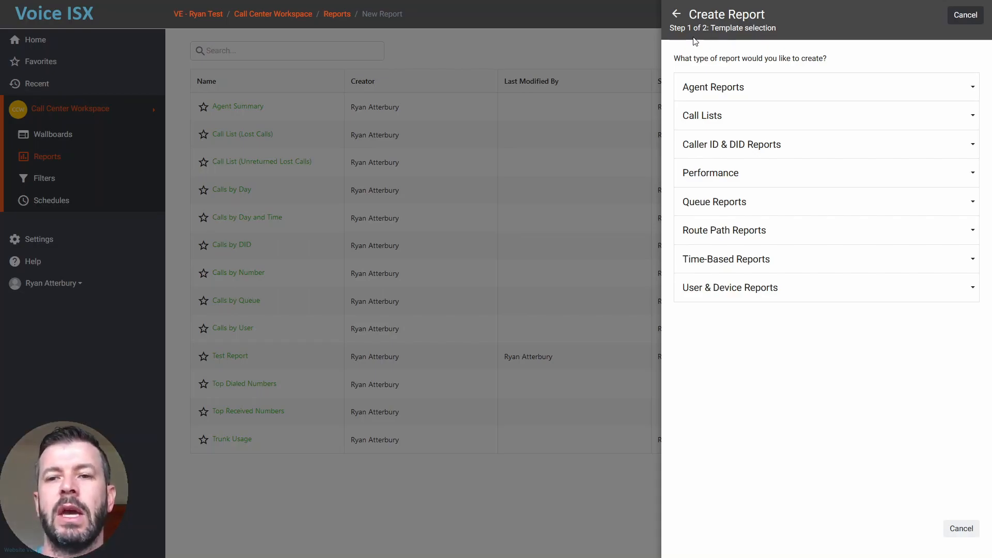
mouse_move(756, 125)
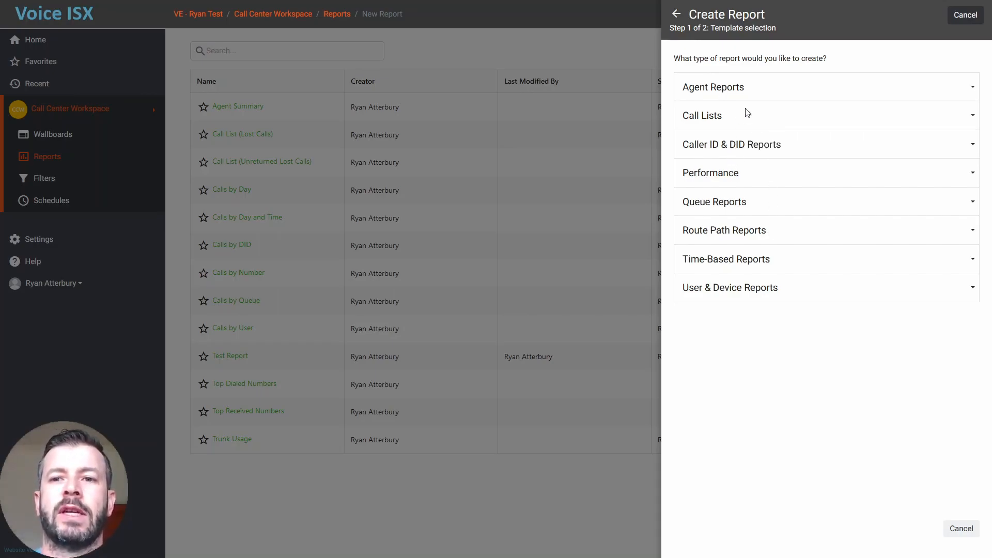
left_click(747, 113)
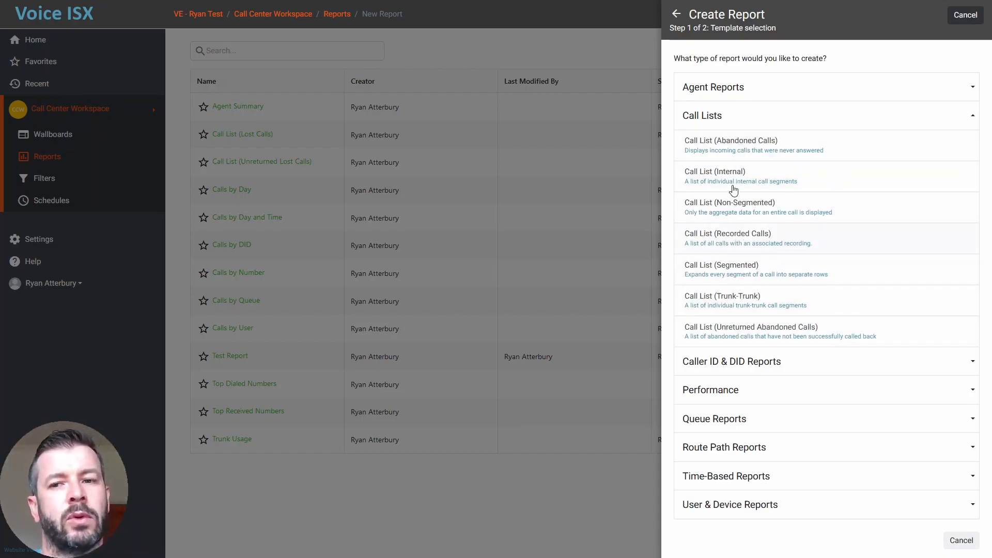
mouse_move(741, 121)
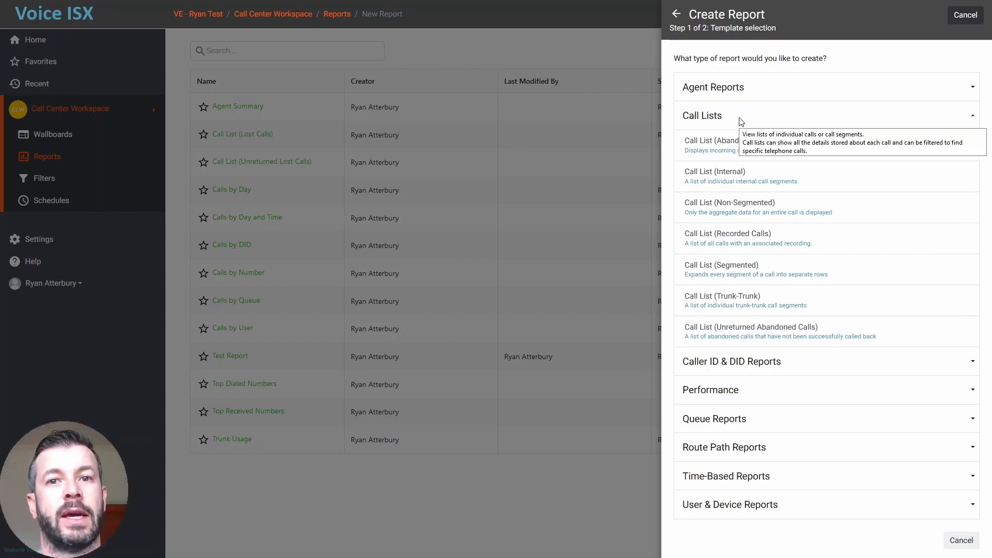
left_click(759, 95)
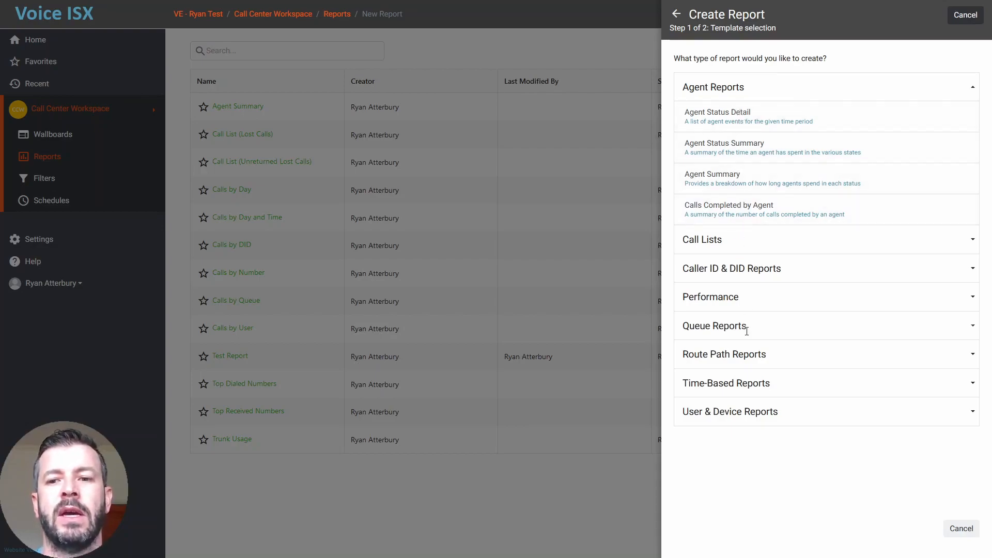
mouse_move(746, 330)
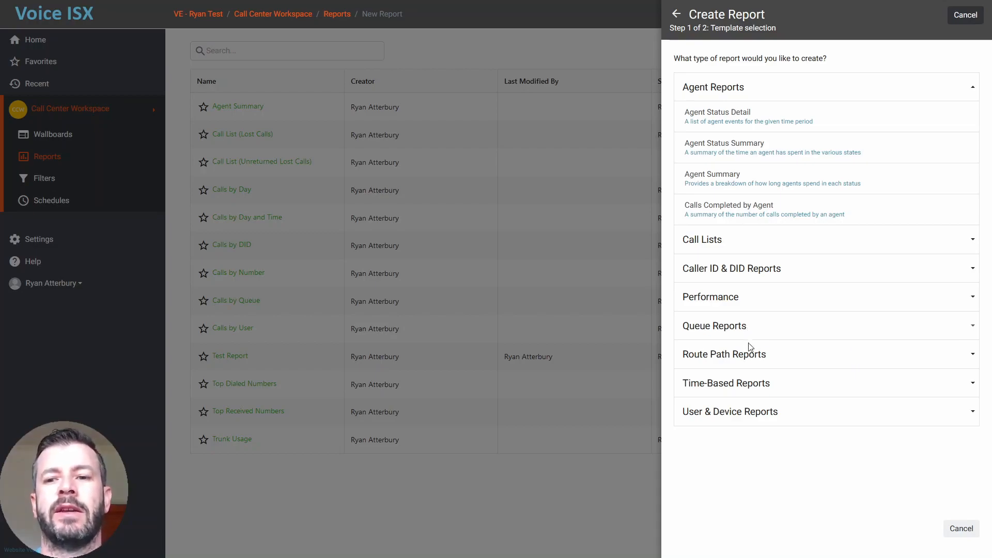
left_click(754, 346)
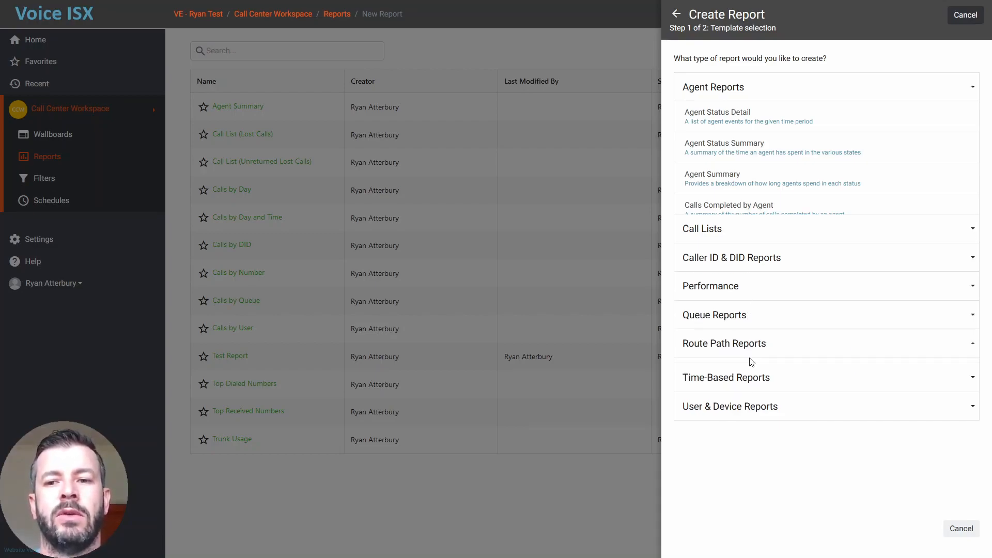
left_click(749, 335)
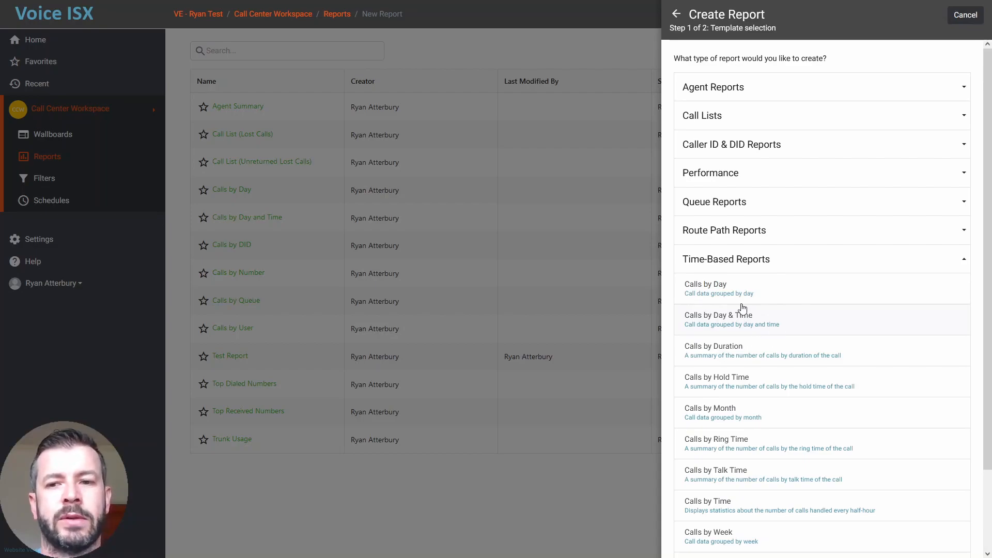
- Create a report from the Calls by Week template with its default settings, save and run it, and leave the report view
left_click(725, 294)
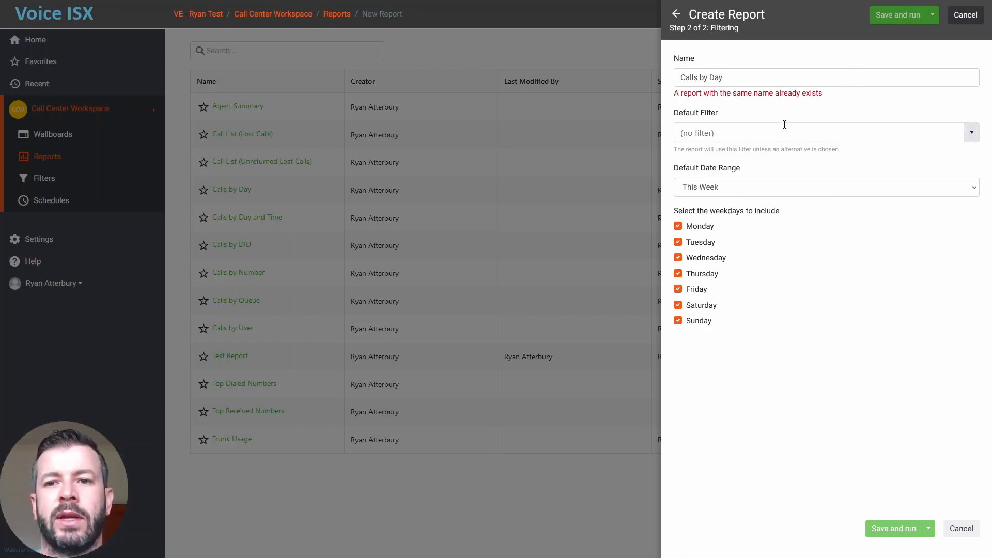
left_click(676, 14)
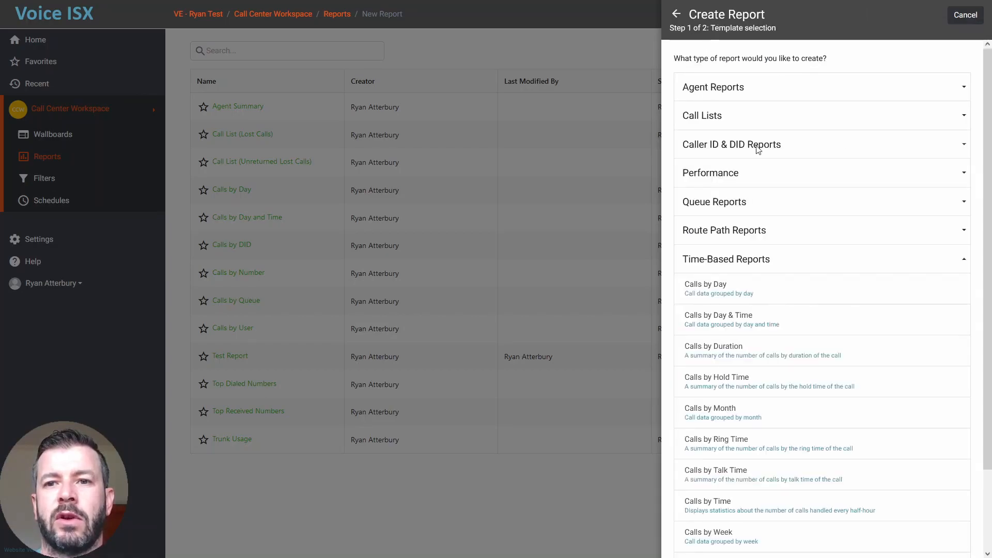
scroll(747, 140, "down", 2)
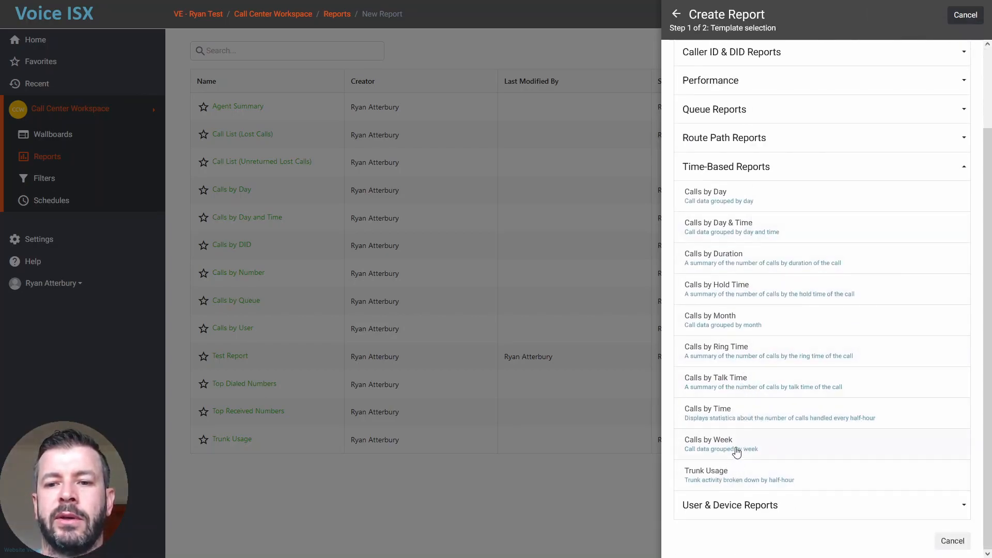
left_click(736, 450)
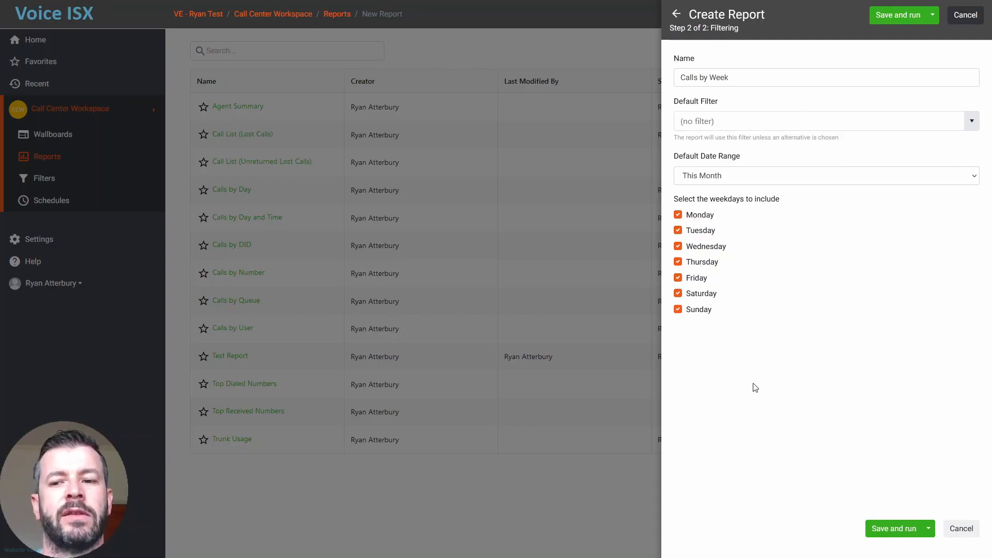
left_click(896, 527)
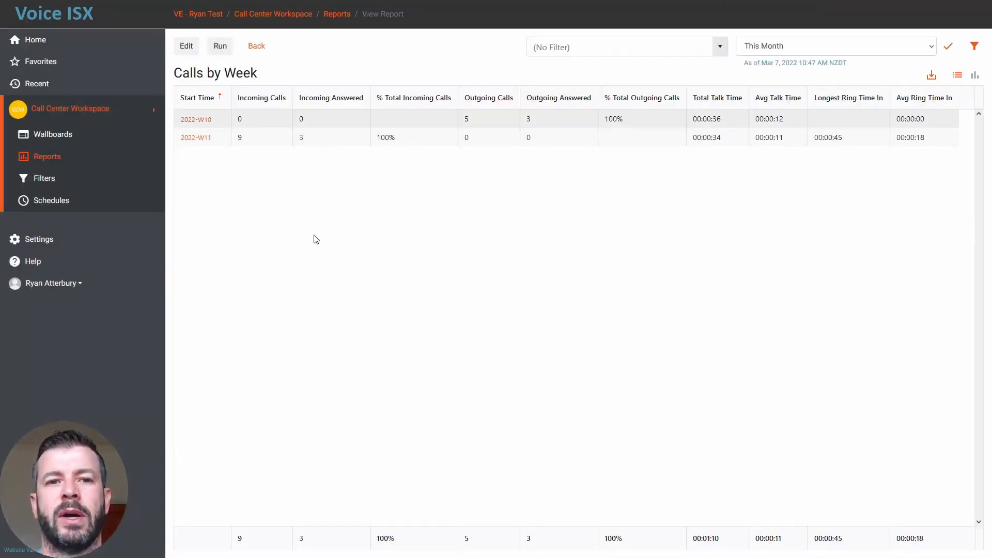
left_click(256, 49)
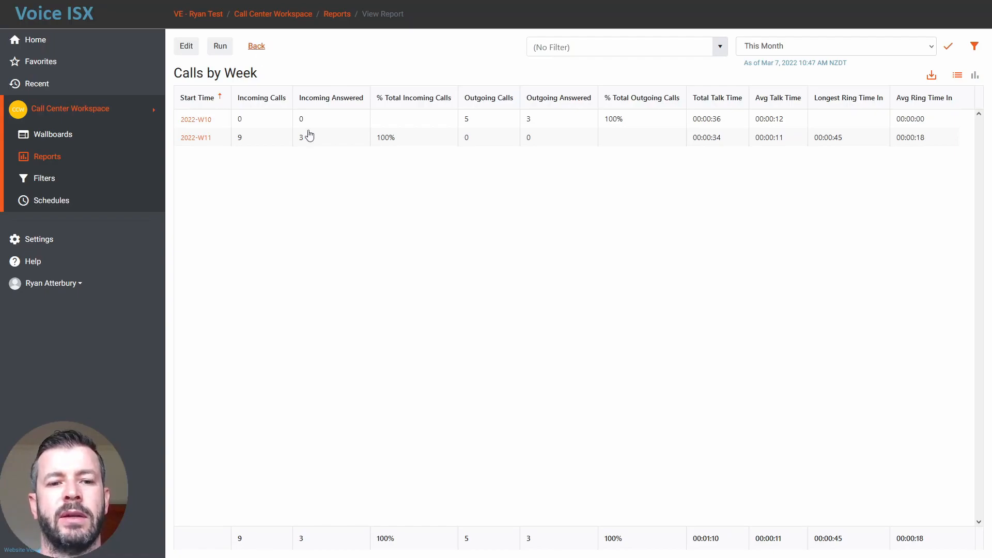